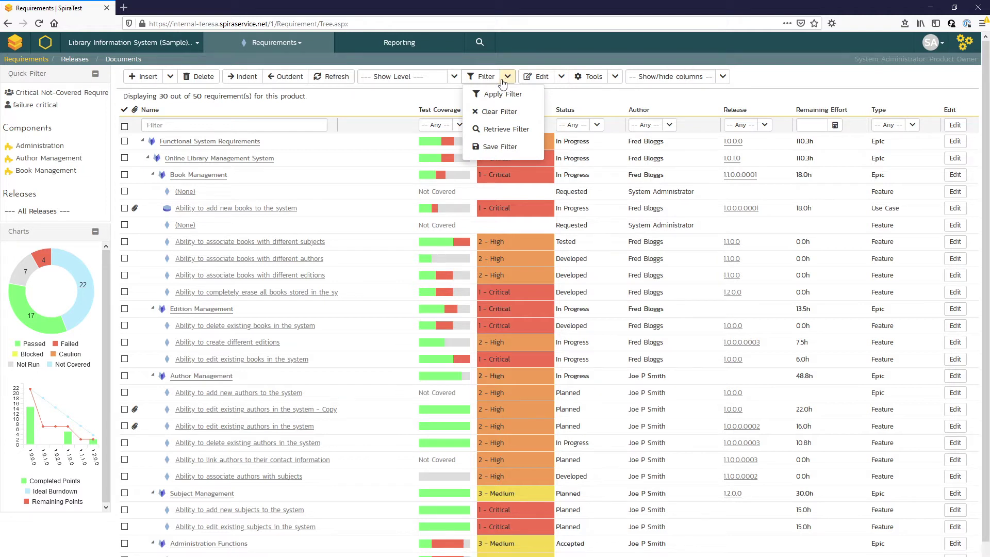
# - Apply the saved Critical Not-Covered Requirements filter to the requirements list
pyautogui.click(27, 96)
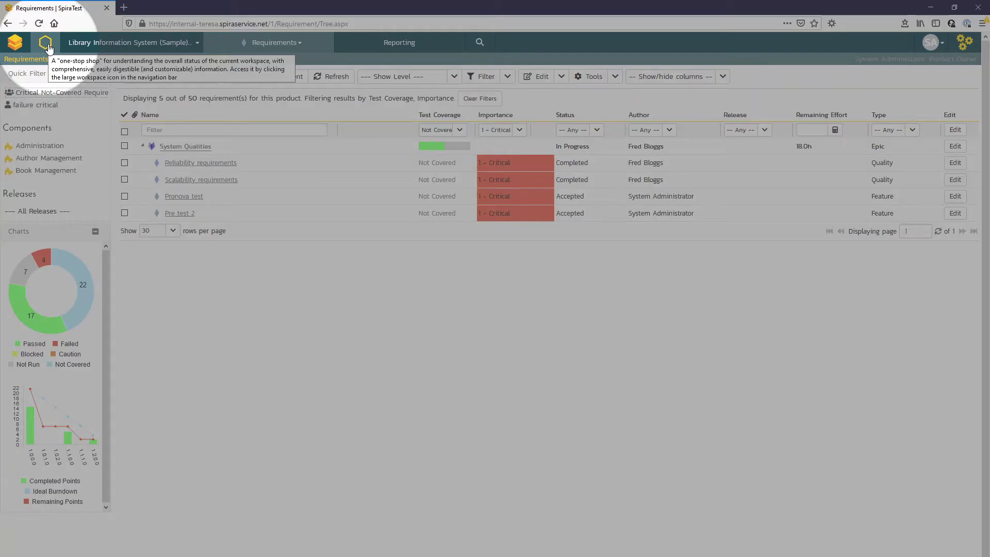
# - Open the product home page's Testing dashboard and examine its coverage, execution and incident widgets and the releases available for display
pyautogui.click(47, 45)
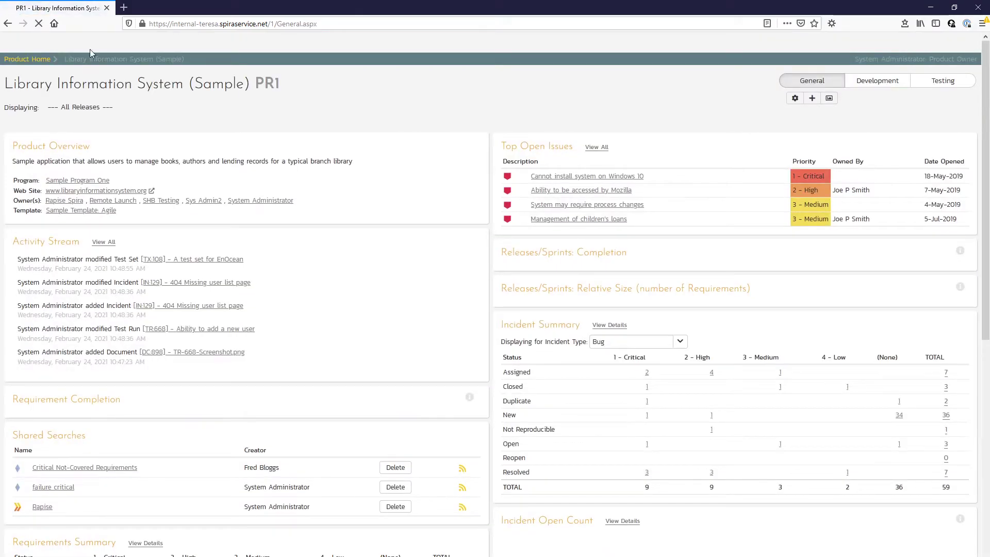
pyautogui.click(945, 84)
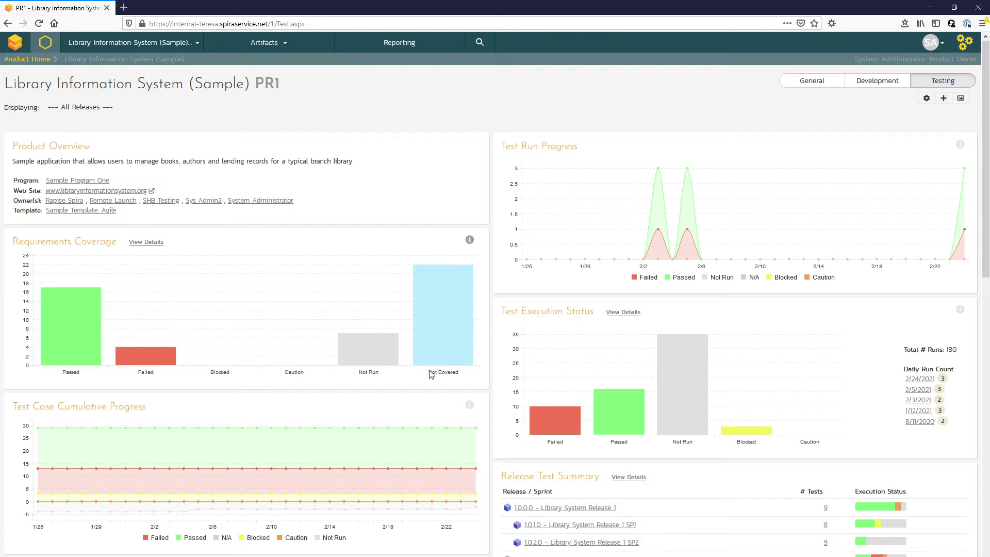
pyautogui.moveTo(440, 357)
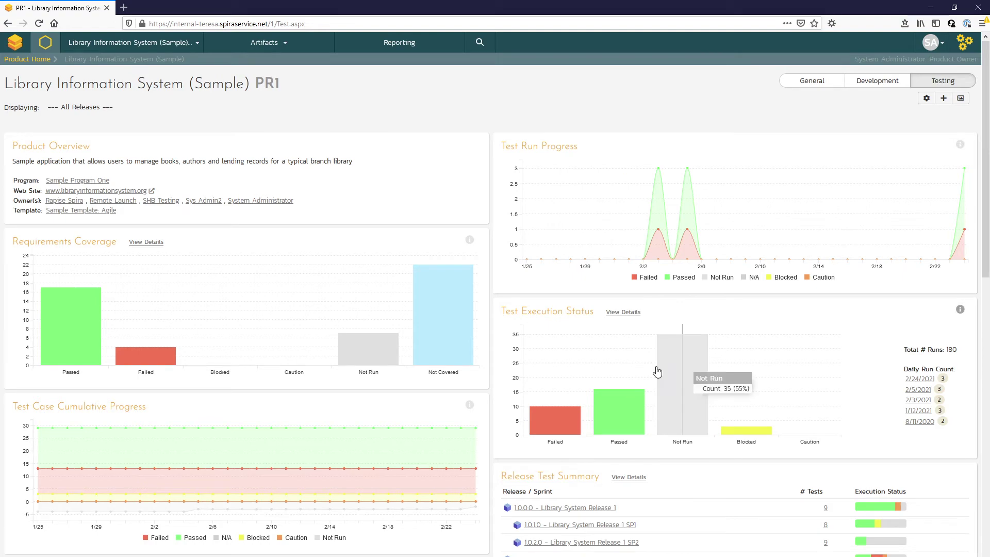
pyautogui.scroll(-3, 655, 371)
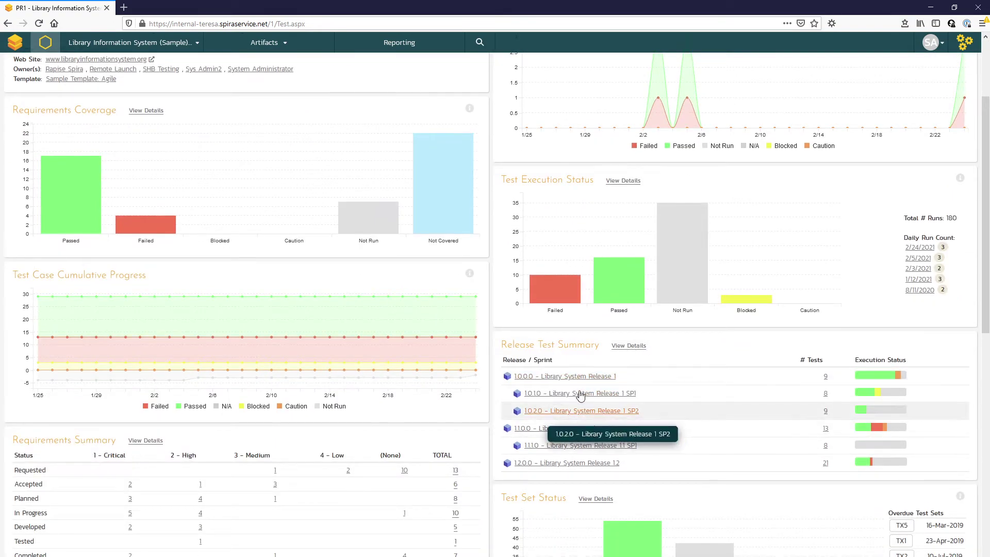
pyautogui.scroll(-6, 593, 402)
pyautogui.scroll(-2, 590, 386)
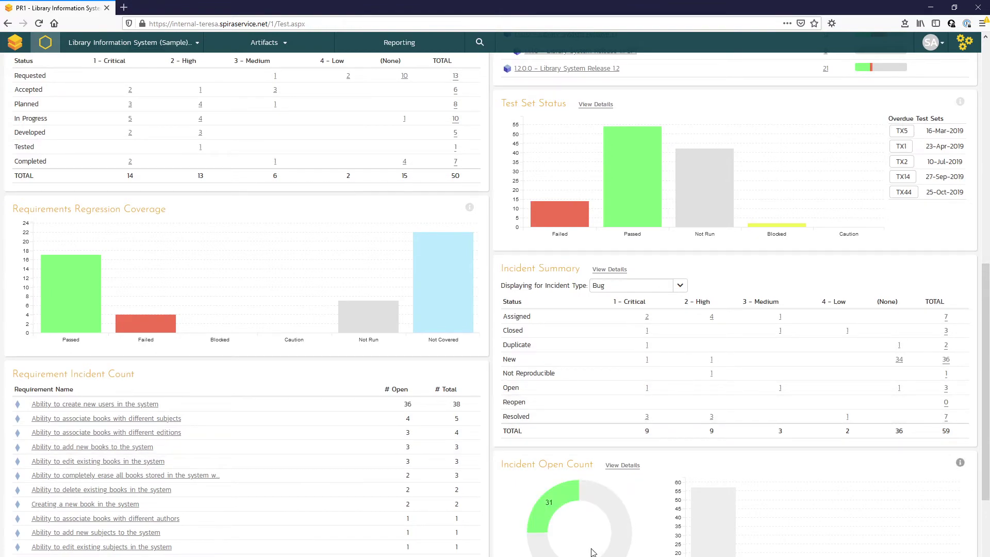
pyautogui.scroll(11, 592, 551)
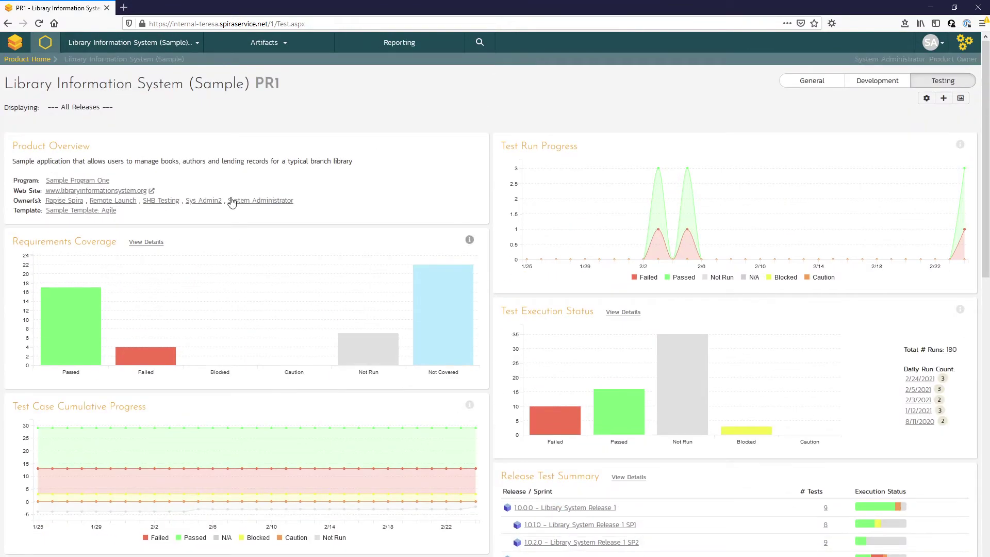
pyautogui.click(145, 108)
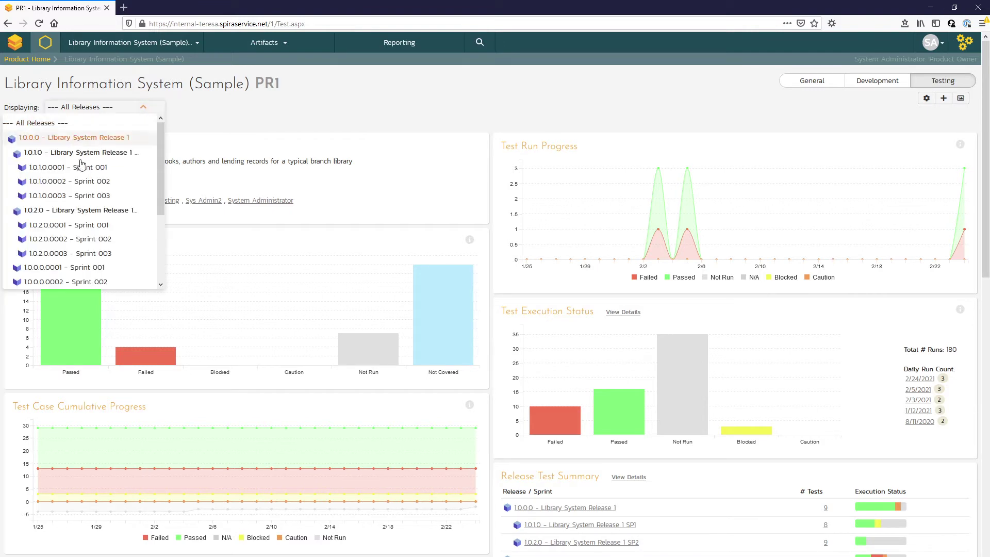
pyautogui.click(253, 107)
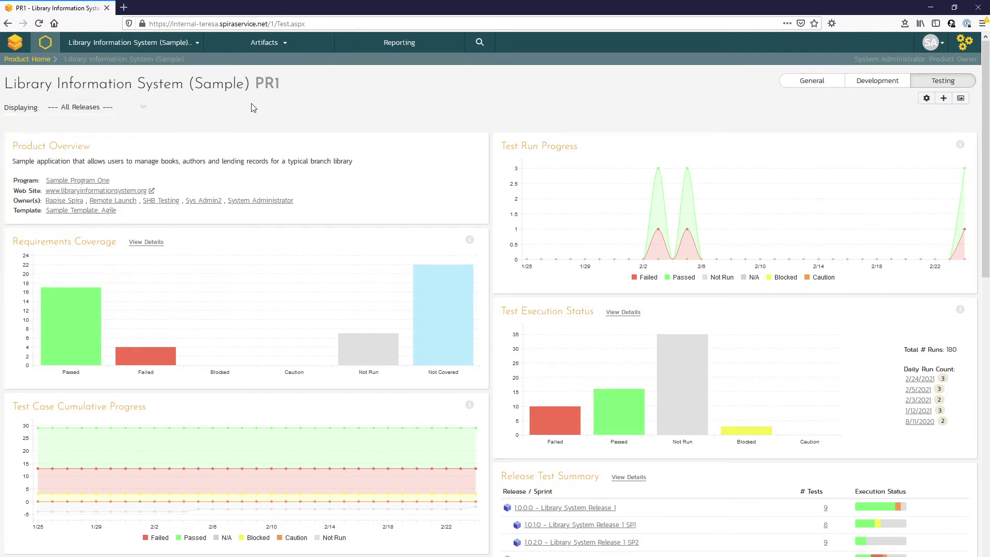
# - Open the Development dashboard and switch the Requirement Graphs widget to Requirement Burnup, followed by Requirement Velocity
pyautogui.click(875, 83)
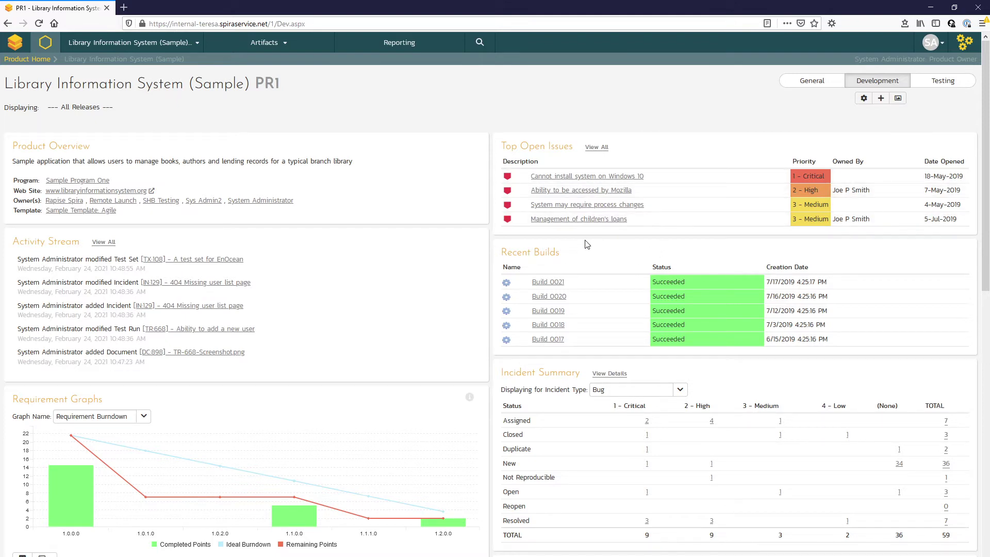
pyautogui.scroll(-3, 411, 340)
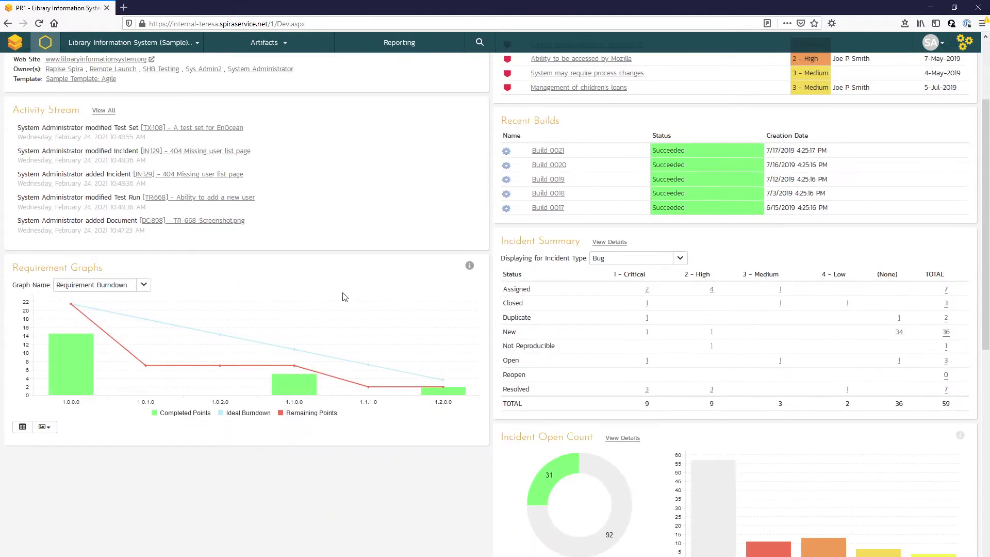
pyautogui.click(144, 286)
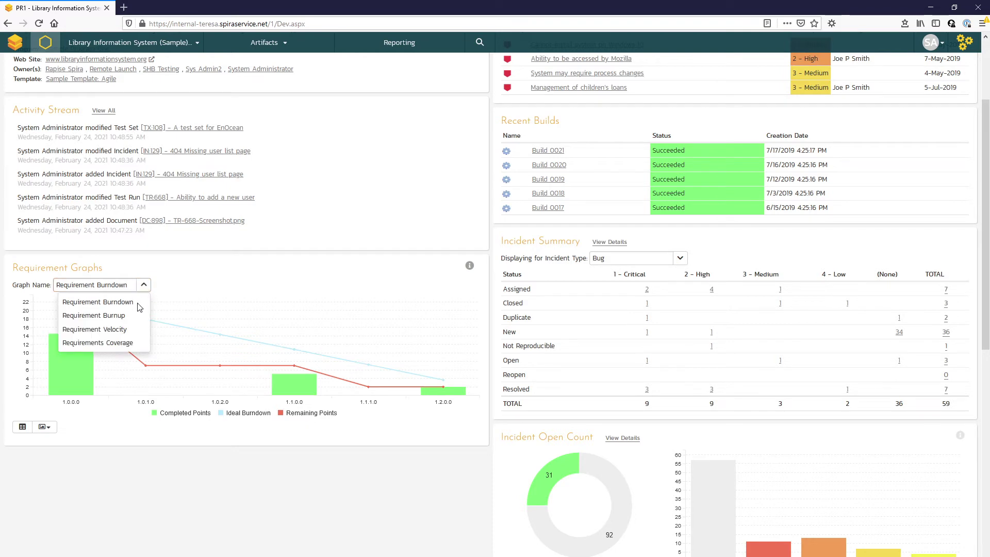
pyautogui.click(125, 313)
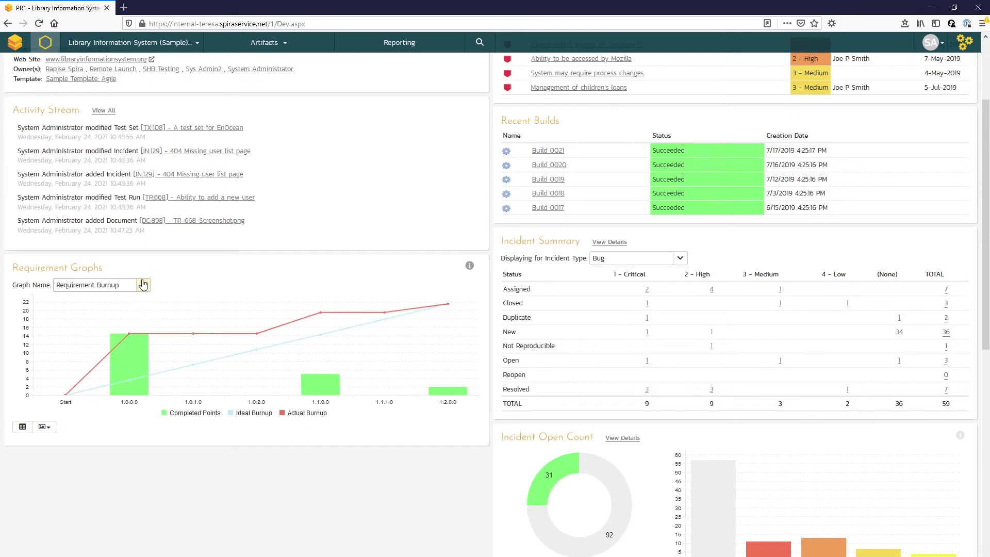
pyautogui.click(144, 285)
pyautogui.click(129, 332)
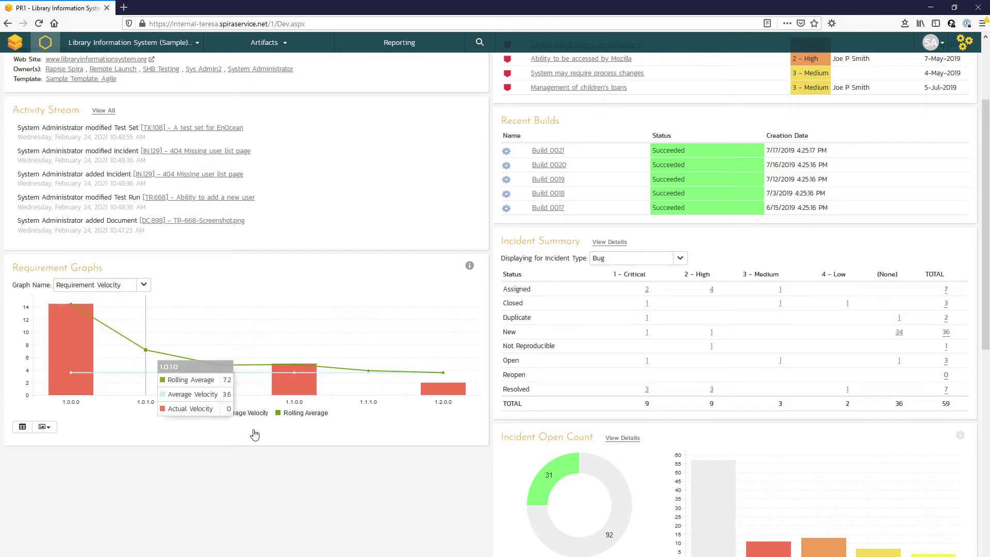
# - Open the General dashboard, show the Releases/Sprints Completion widget as numbers, and look through the remaining widgets down to the Schedule
pyautogui.scroll(3, 330, 454)
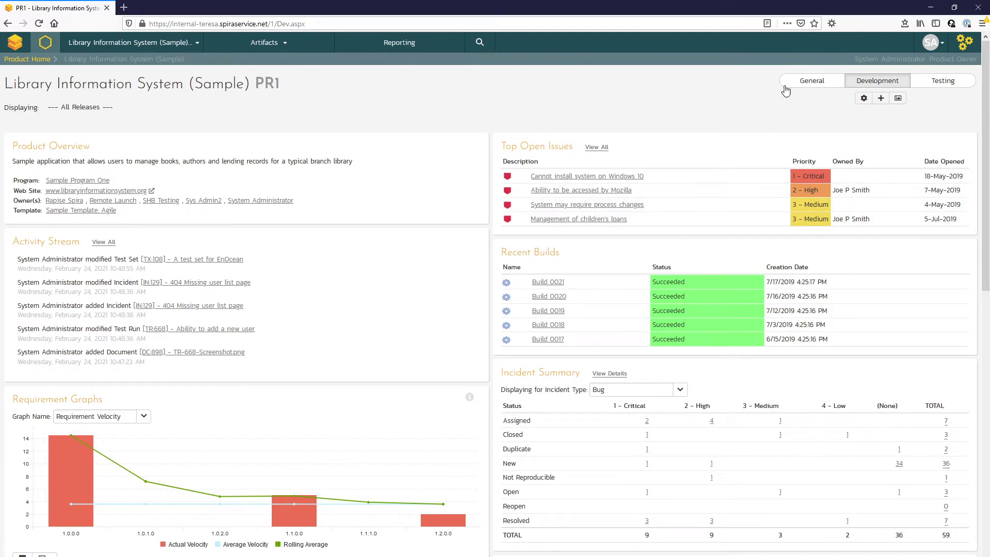
pyautogui.click(809, 82)
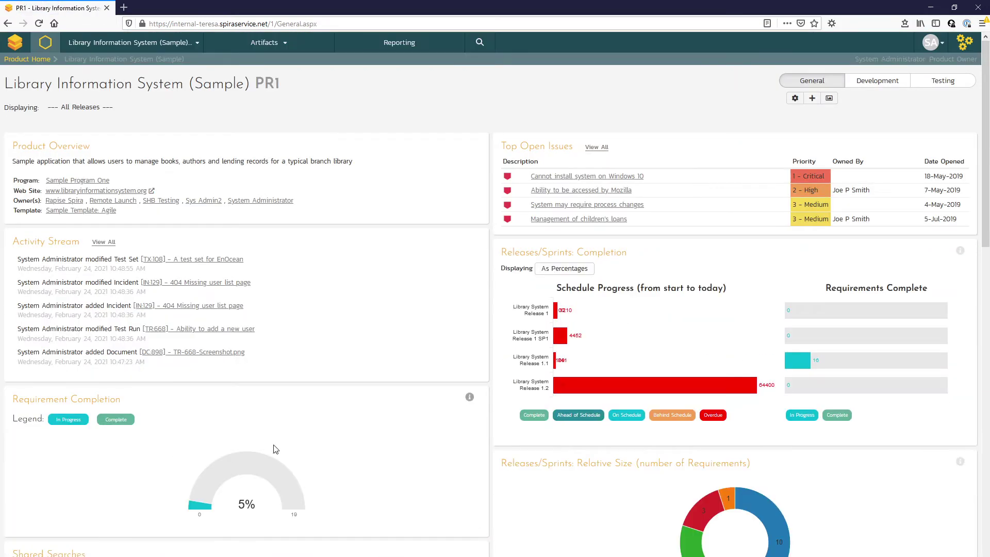
pyautogui.scroll(-3, 273, 446)
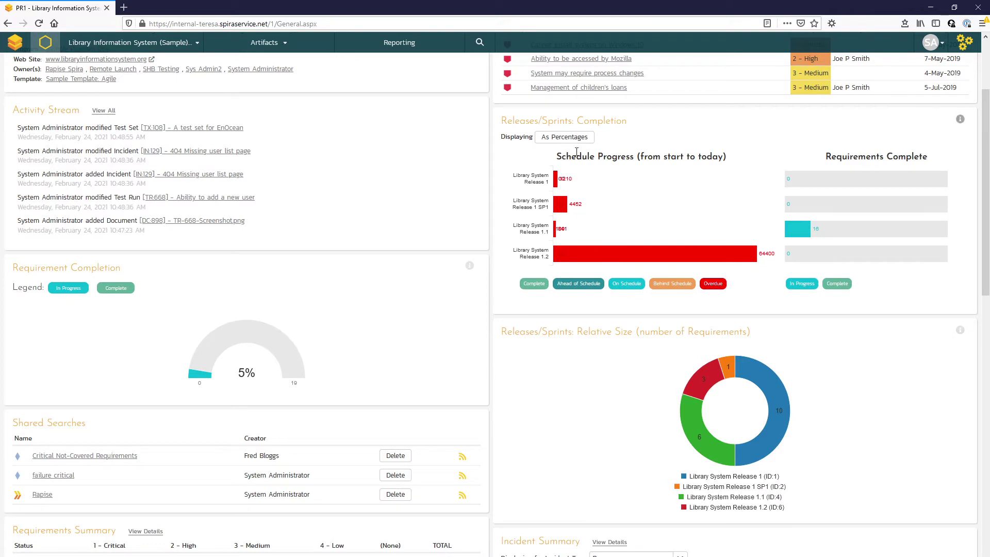
pyautogui.click(563, 137)
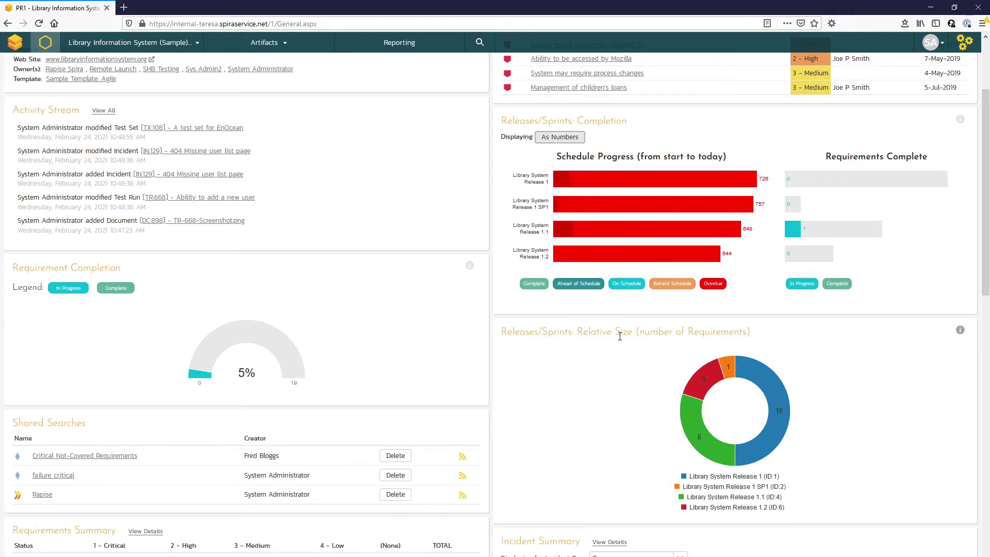
pyautogui.scroll(-15, 620, 338)
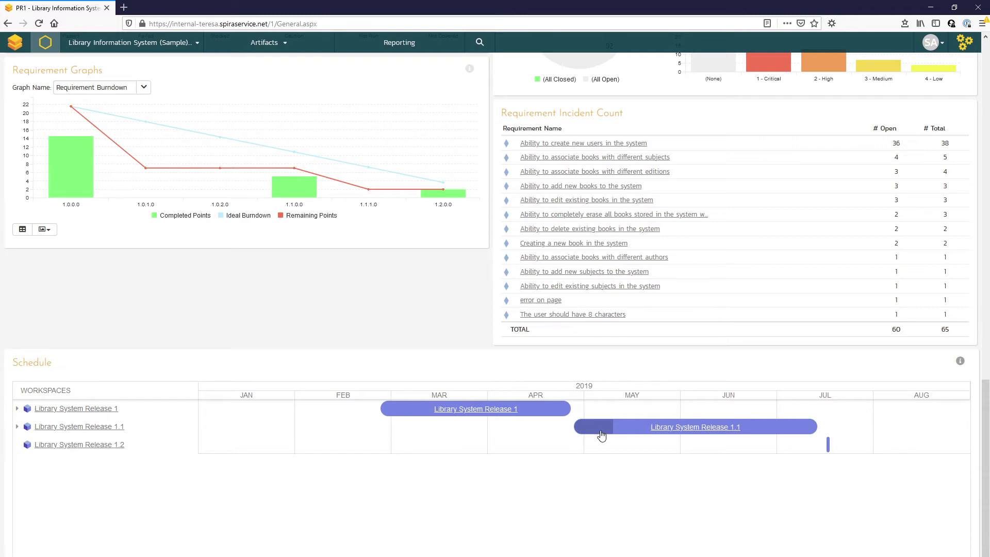
pyautogui.scroll(15, 601, 436)
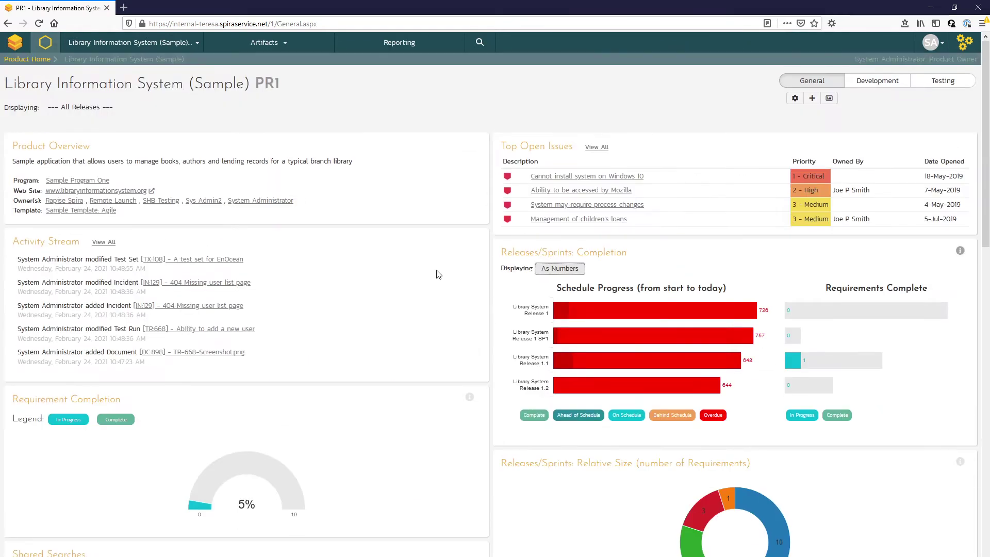
# - Switch the workspace to the program Sample Program One and open its General dashboard
pyautogui.click(178, 43)
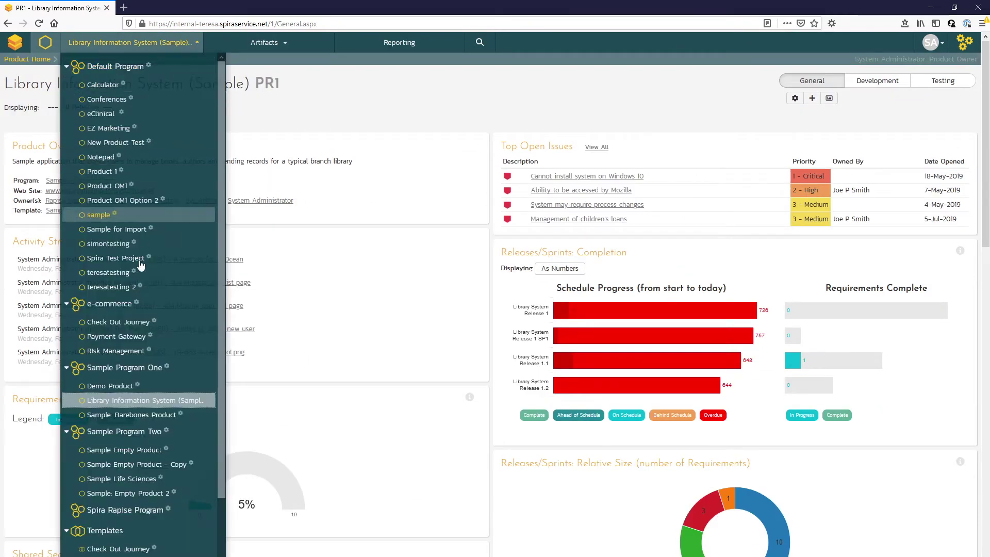
pyautogui.click(142, 368)
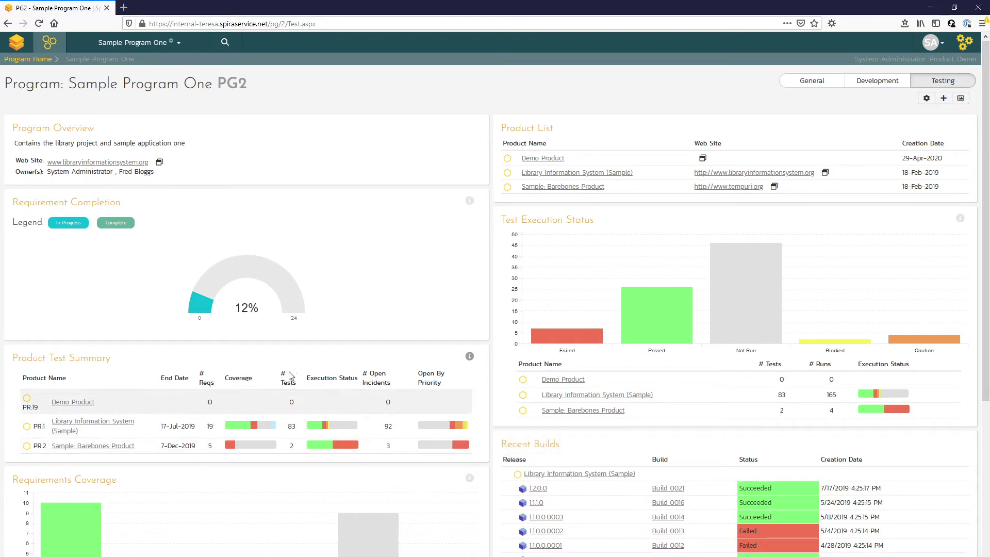
pyautogui.click(811, 83)
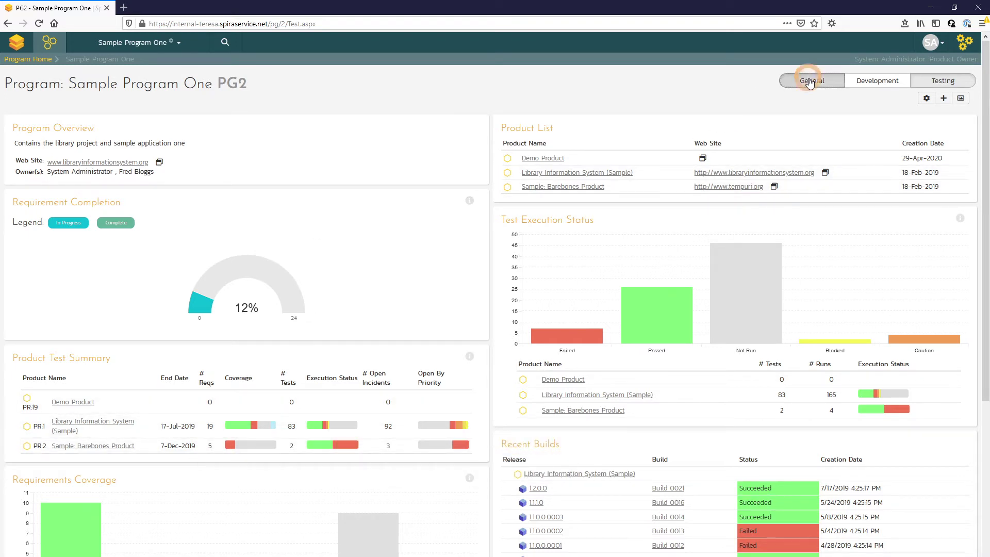
# - Expand Library Information System (Sample) and Sample: Barebones Product in the program's Schedule to show their releases
pyautogui.scroll(-2, 372, 196)
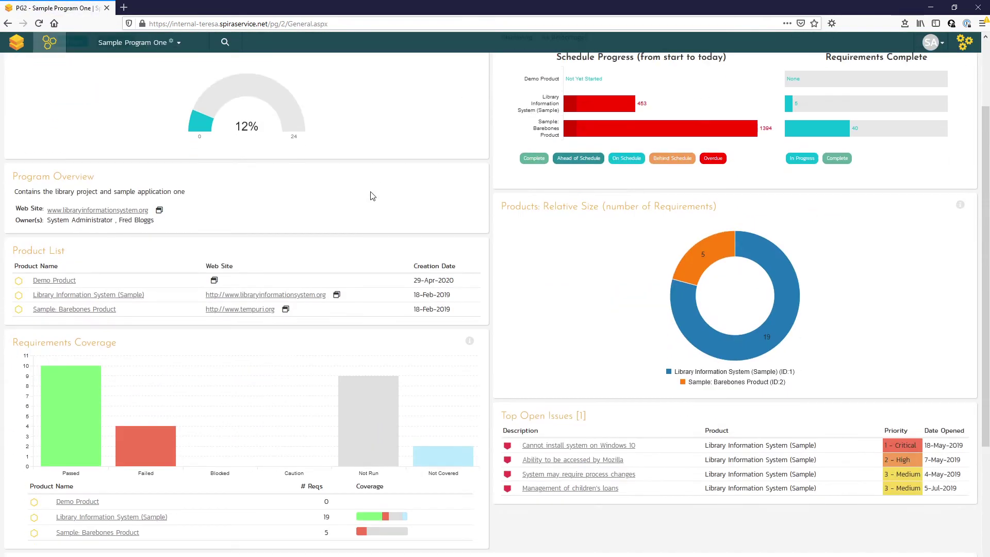
pyautogui.scroll(-5, 372, 196)
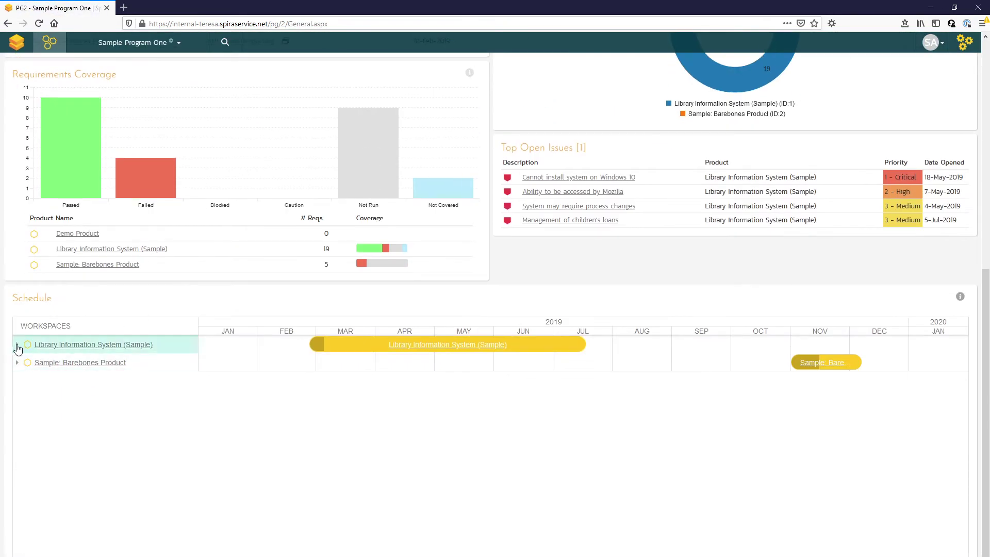
pyautogui.click(17, 346)
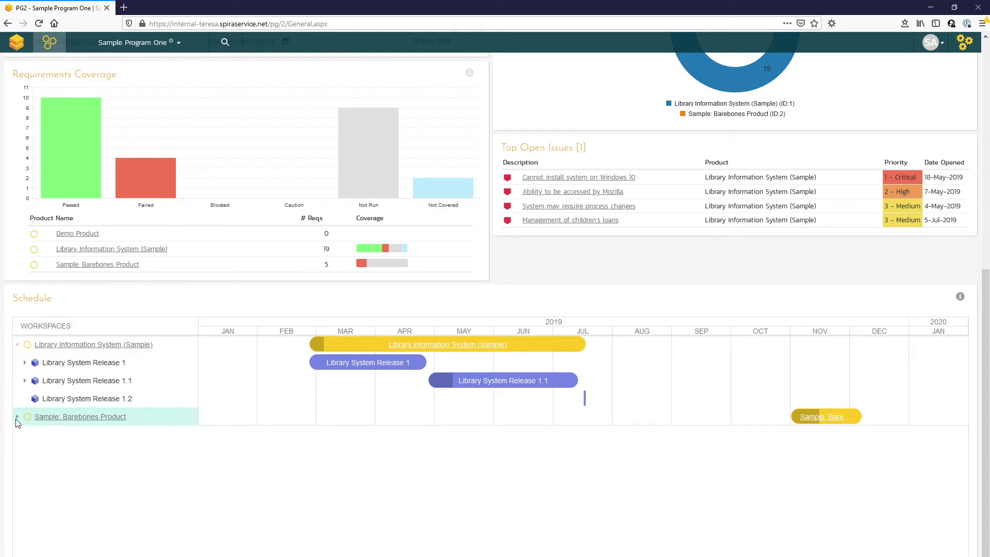
pyautogui.click(17, 417)
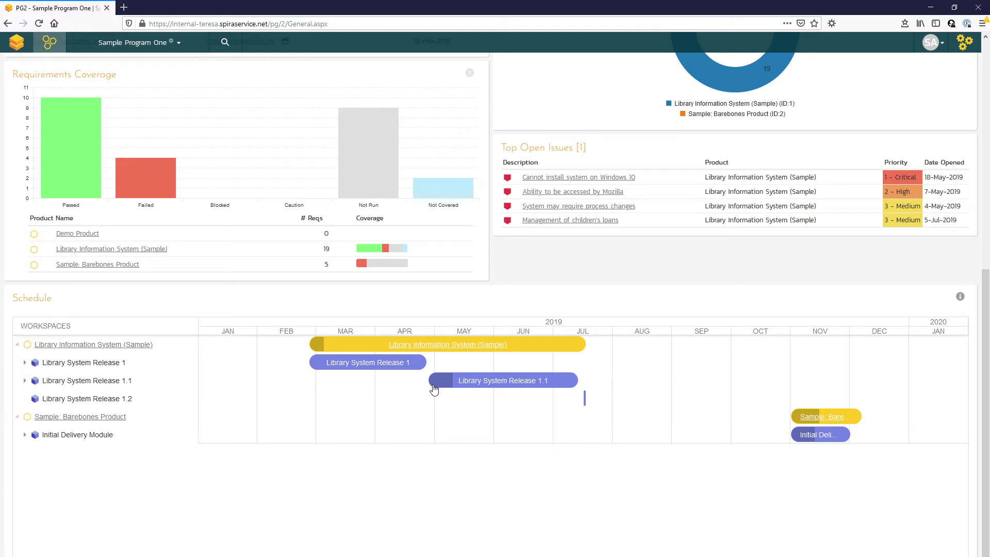
# - Switch the workspace back to the Library Information System (Sample) product and open its Reports Center
pyautogui.click(179, 43)
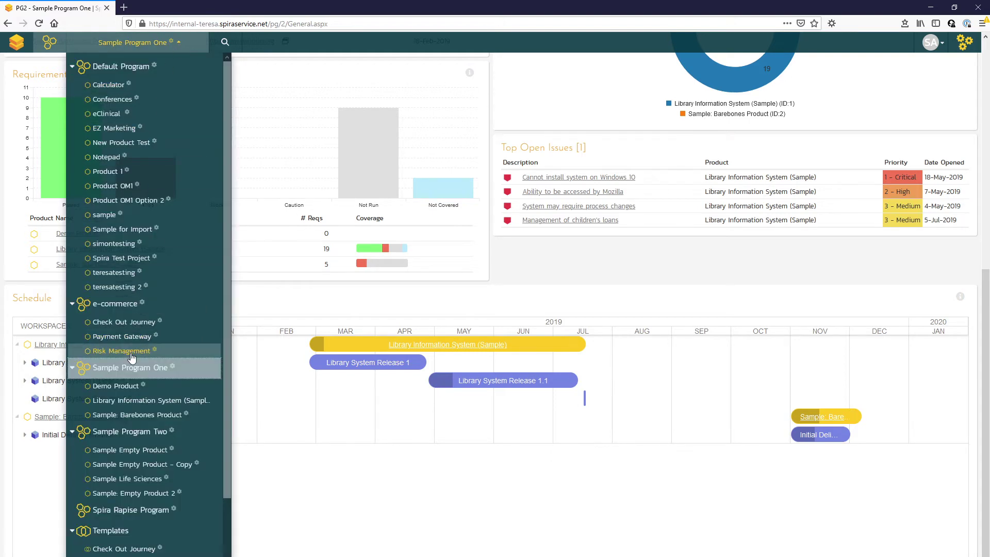
pyautogui.click(139, 402)
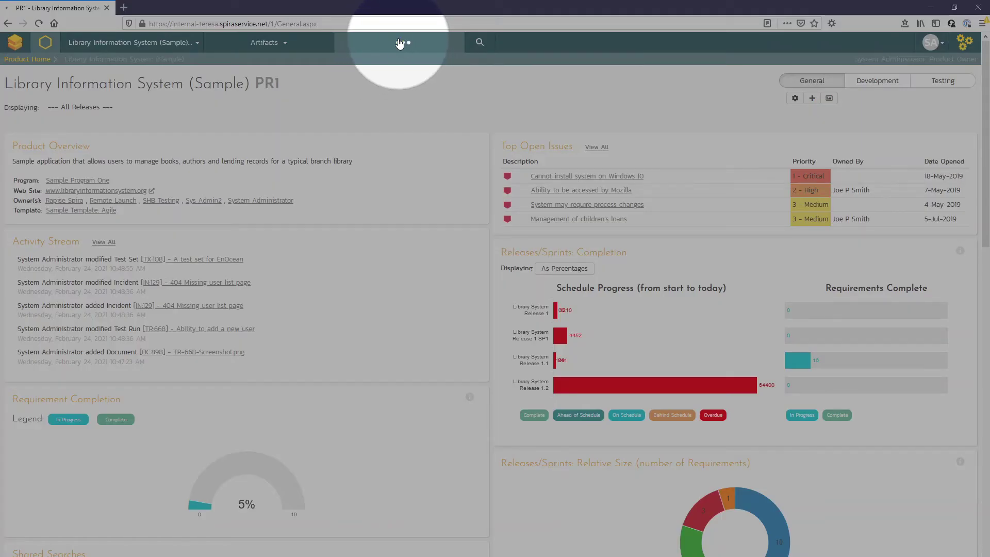
pyautogui.click(400, 43)
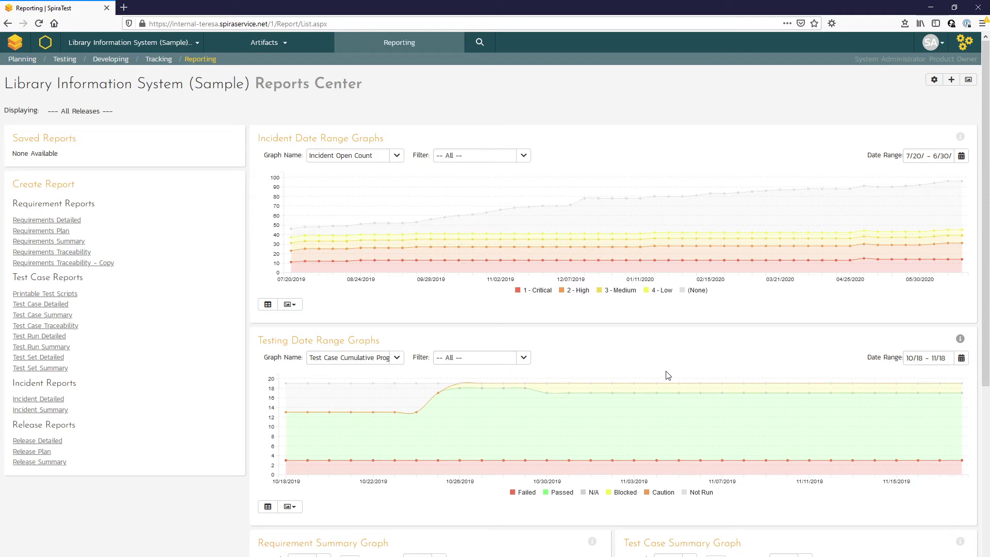
# - View the date range options of the Incident Date Range Graphs widget and close them without changes
pyautogui.click(961, 155)
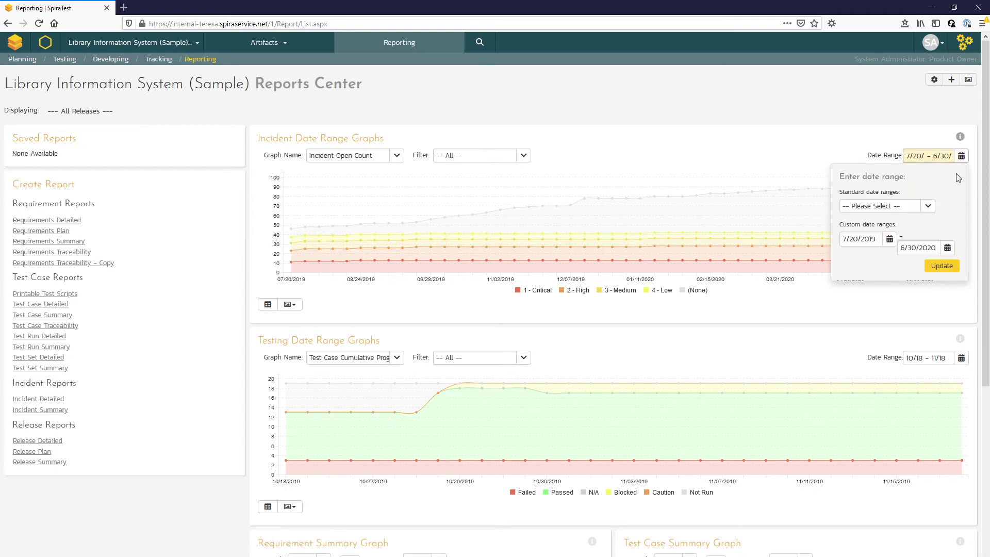
pyautogui.click(678, 205)
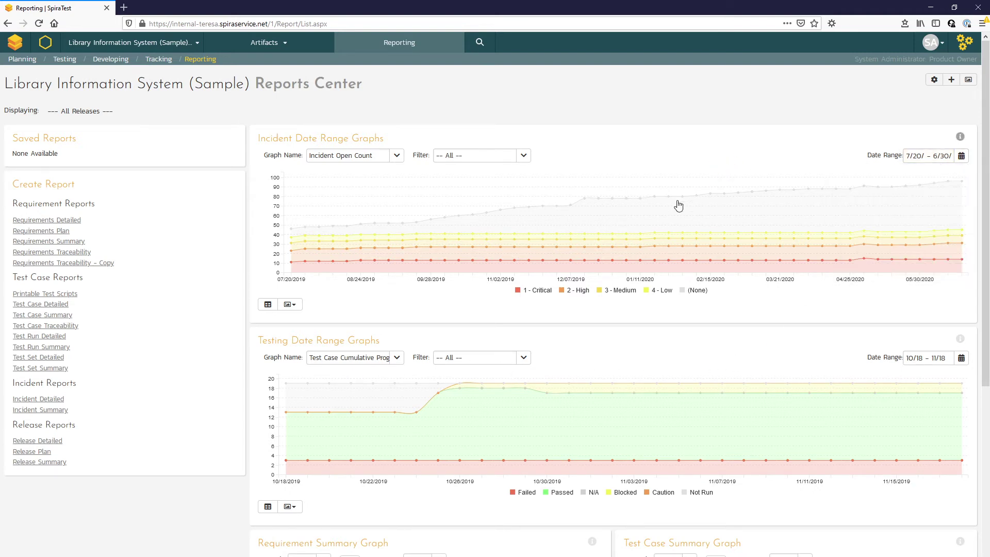
# - Group the Requirement Summary Graph by Importance and display its underlying data table
pyautogui.scroll(-5, 672, 209)
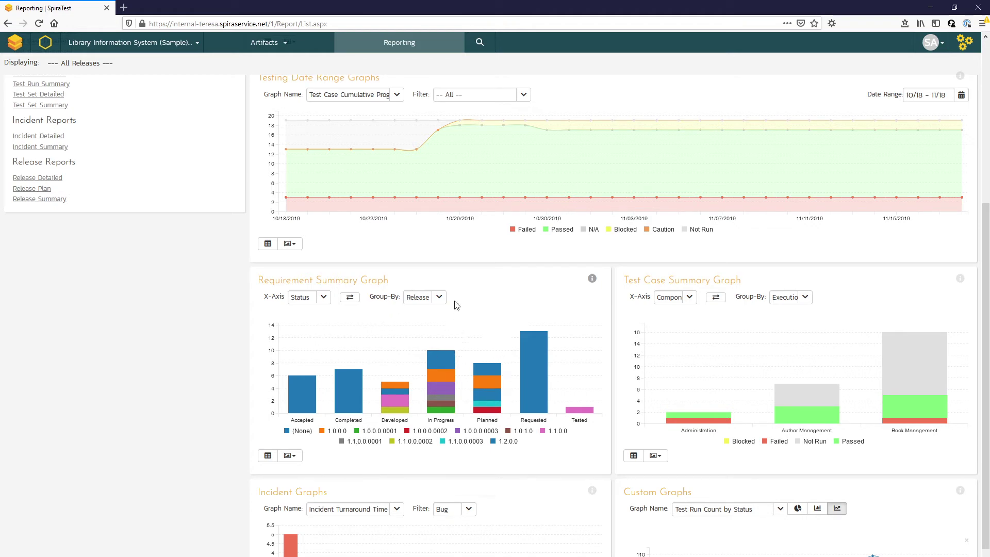
pyautogui.click(439, 297)
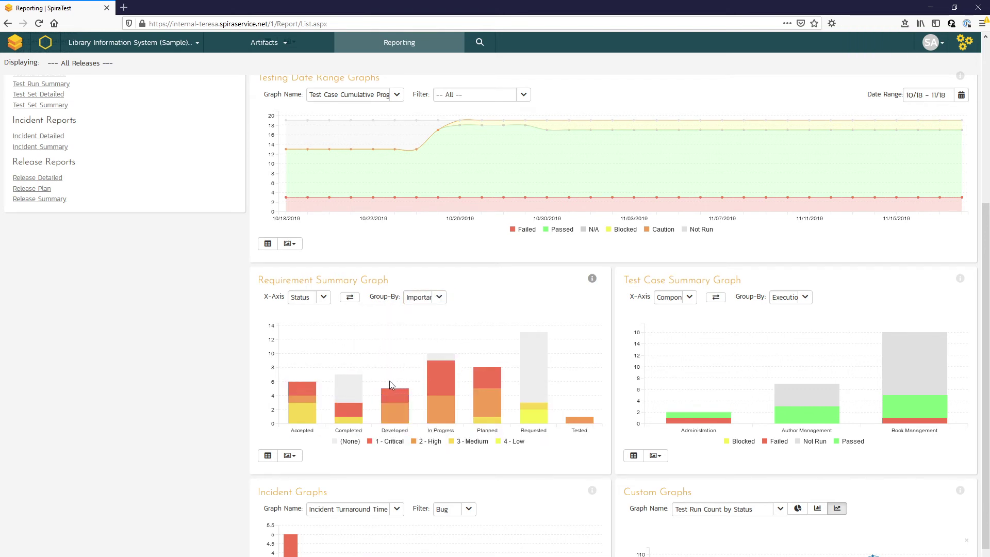
pyautogui.click(267, 456)
pyautogui.scroll(-2, 510, 409)
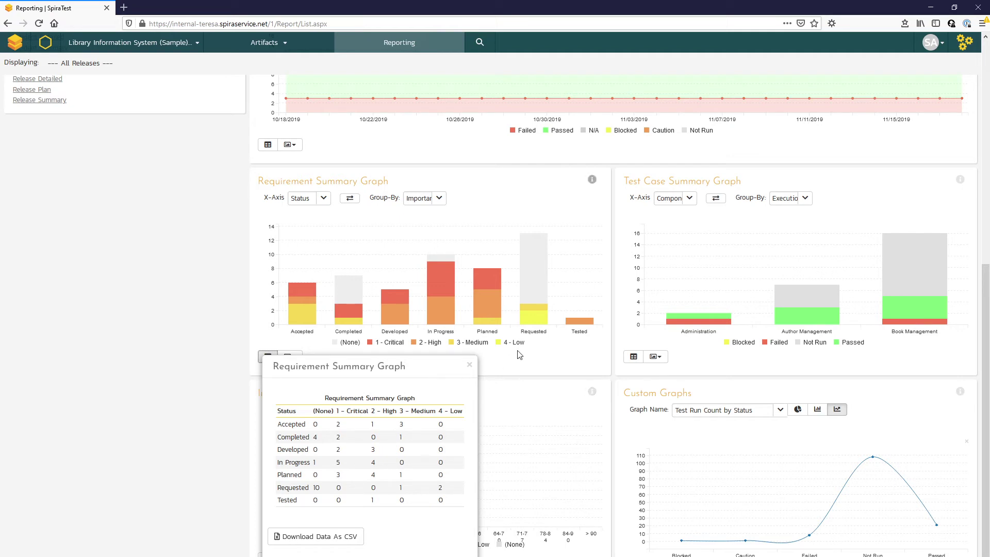
# - Close the Requirement Summary data table and show the Test Run Count by Status custom graph as a bar chart, then as a donut chart
pyautogui.click(467, 367)
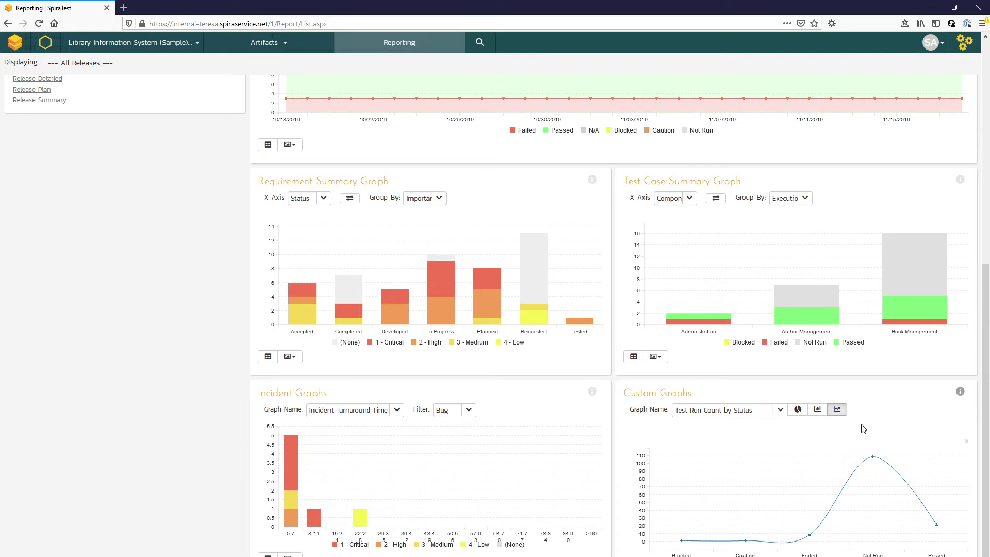
pyautogui.click(817, 409)
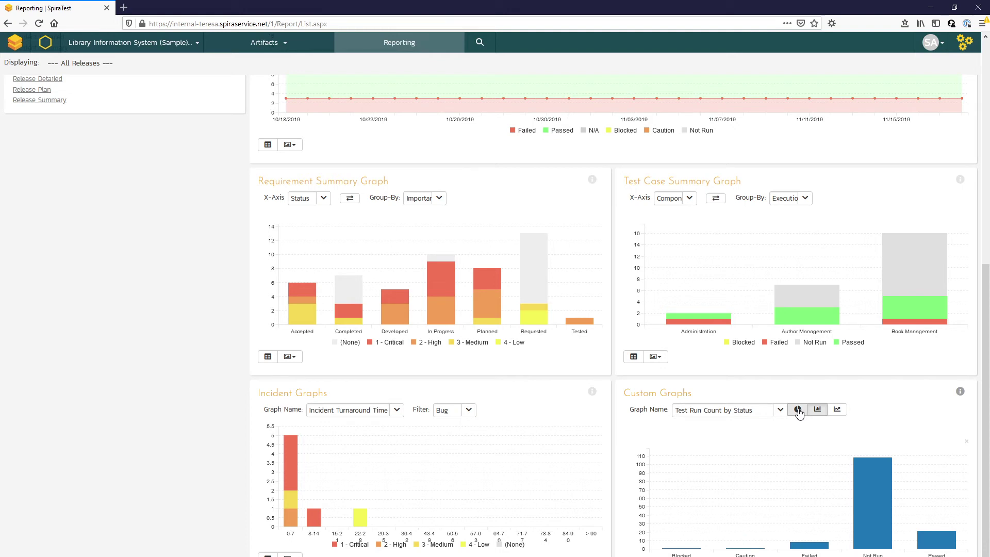
pyautogui.click(797, 409)
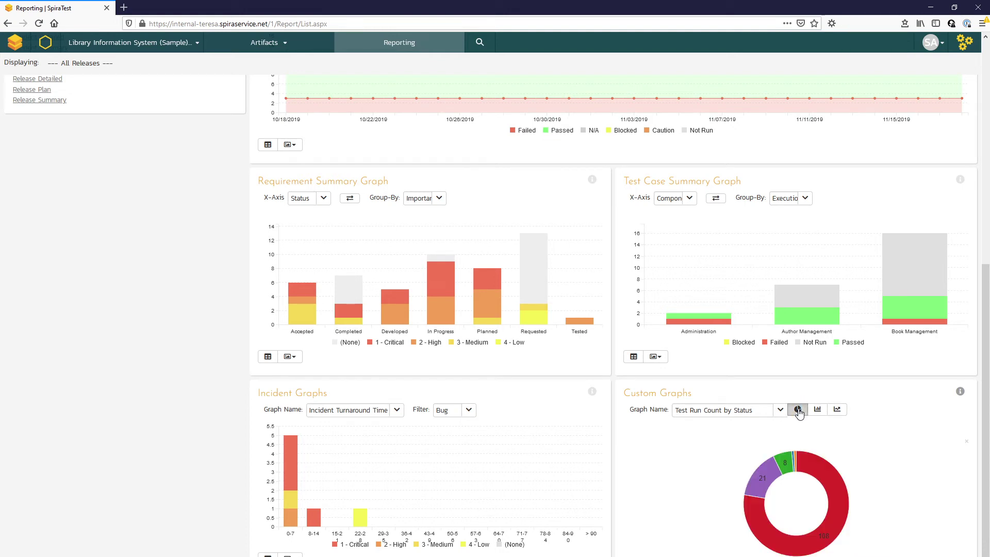
# - View the release and sprint choices for the Reports Center display and close them without changing the selection
pyautogui.scroll(7, 561, 425)
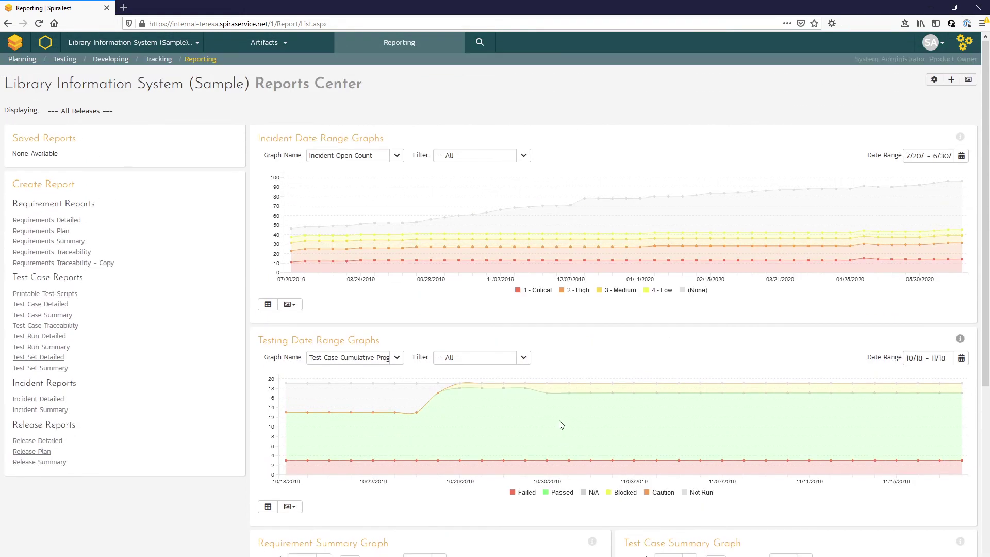
pyautogui.click(143, 115)
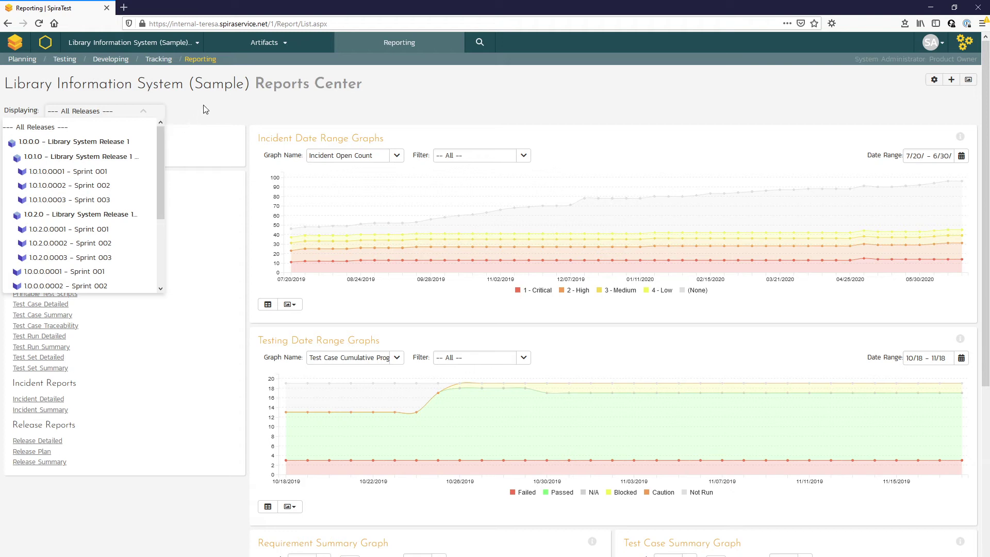
pyautogui.click(233, 110)
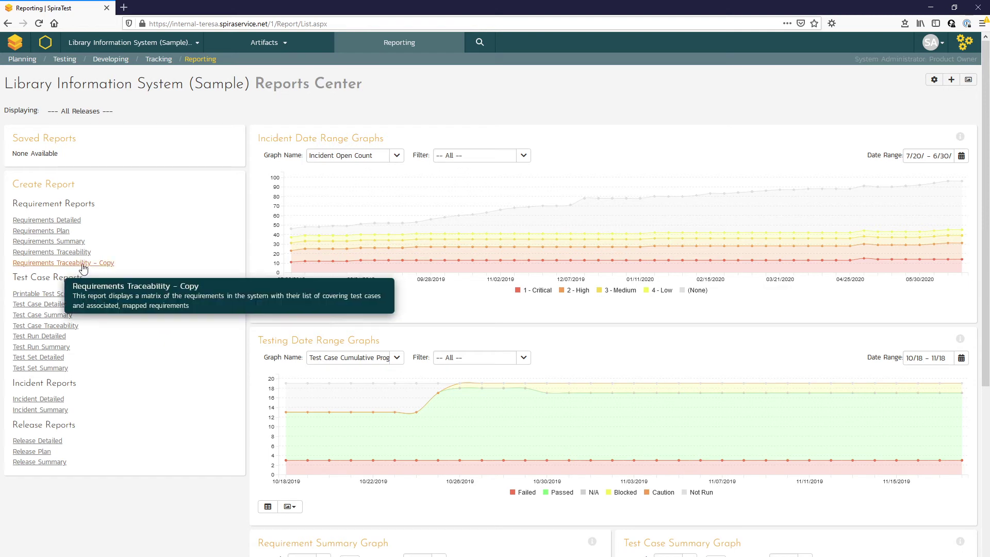
# - Generate a Requirements Traceability report in HTML format, filtered to the Book Management component
pyautogui.click(55, 252)
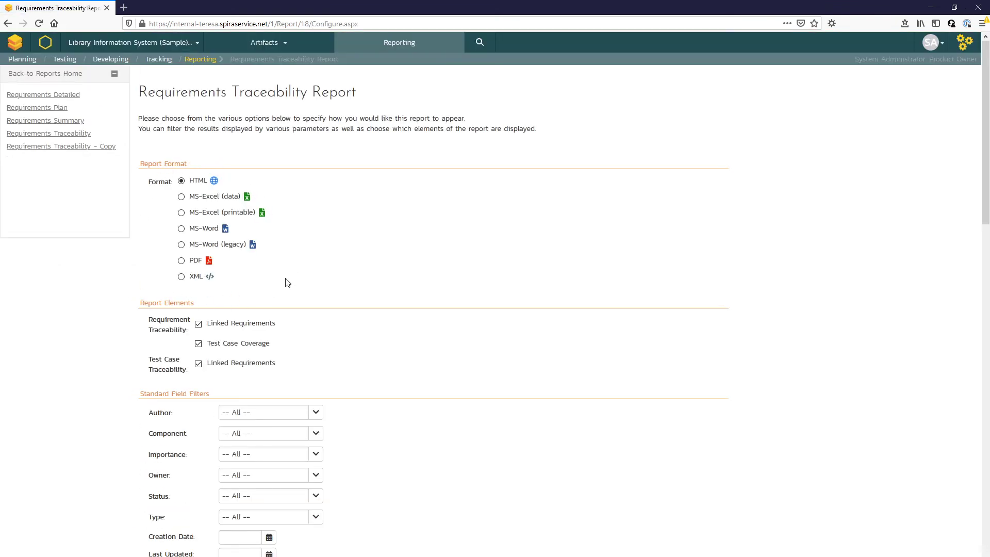
pyautogui.scroll(-3, 435, 347)
pyautogui.scroll(-1, 433, 346)
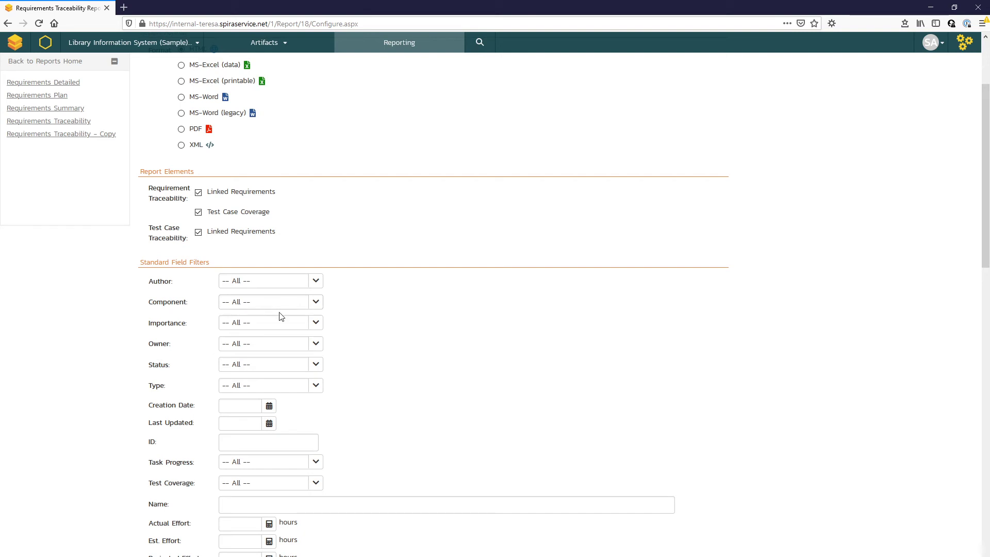
pyautogui.click(316, 303)
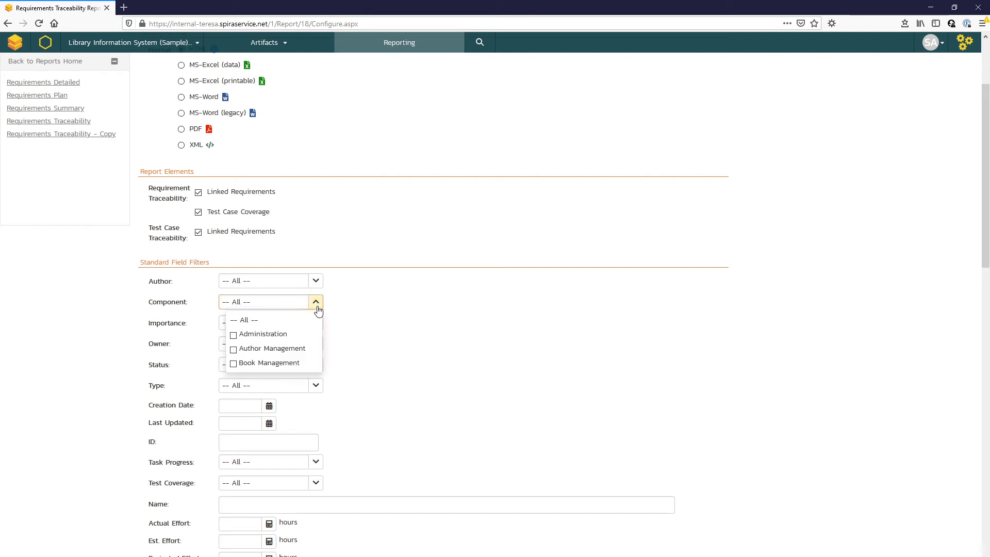
pyautogui.click(291, 364)
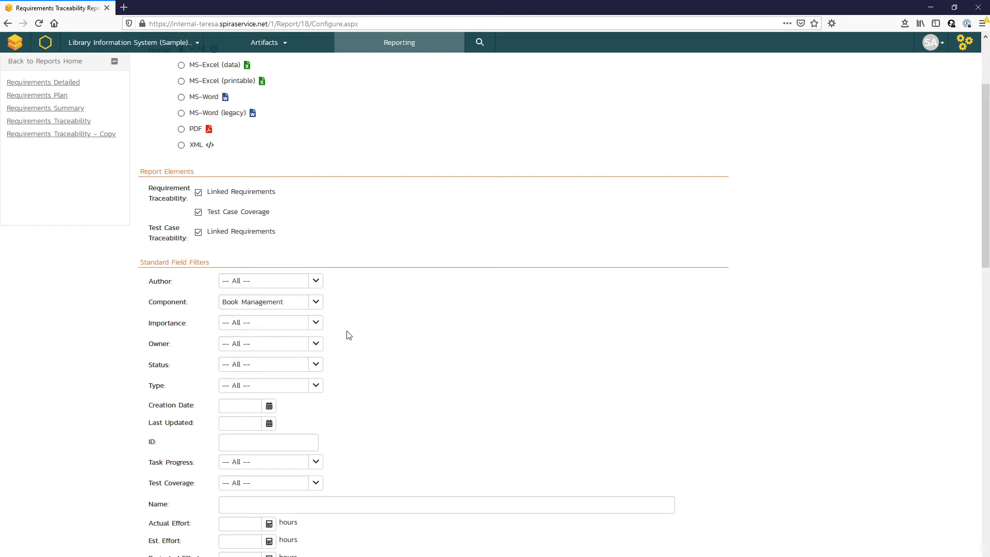
pyautogui.scroll(-5, 378, 346)
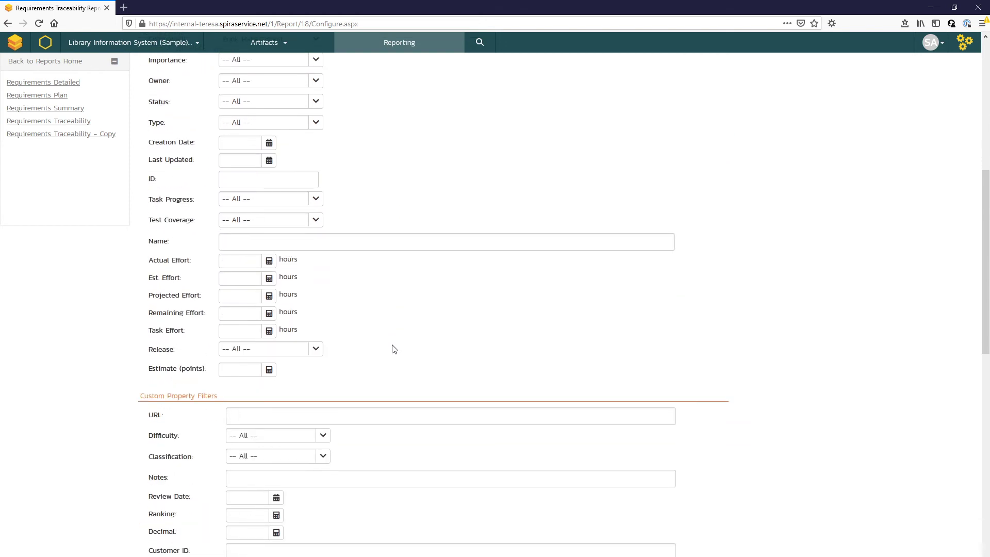
pyautogui.scroll(-15, 395, 349)
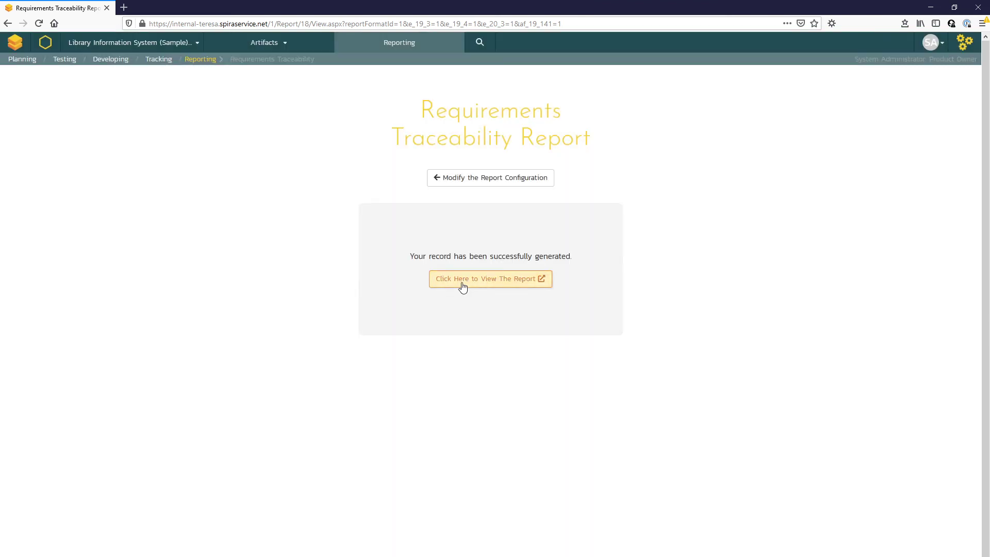
# - Open the generated traceability report and examine its forward and reverse requirements traceability tables
pyautogui.click(462, 286)
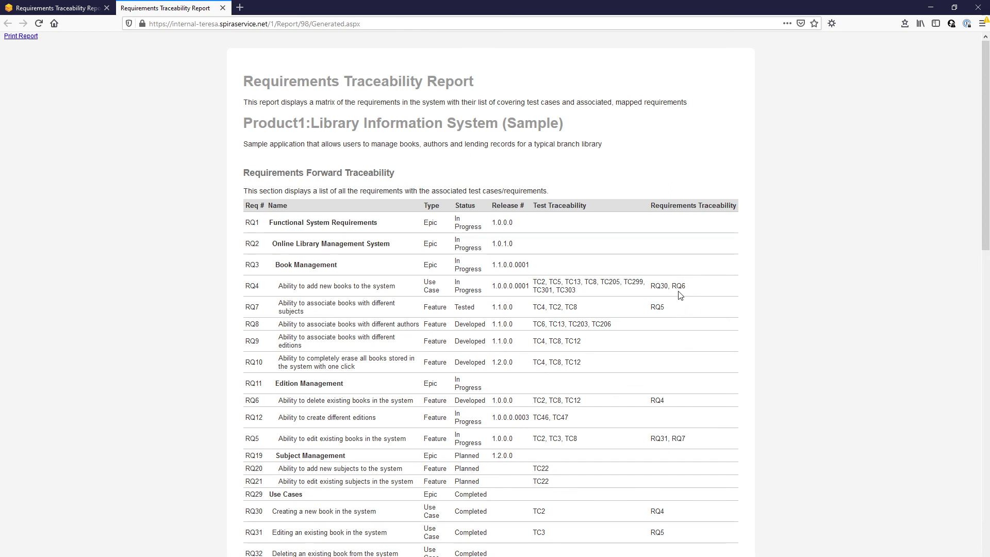
pyautogui.scroll(-10, 686, 306)
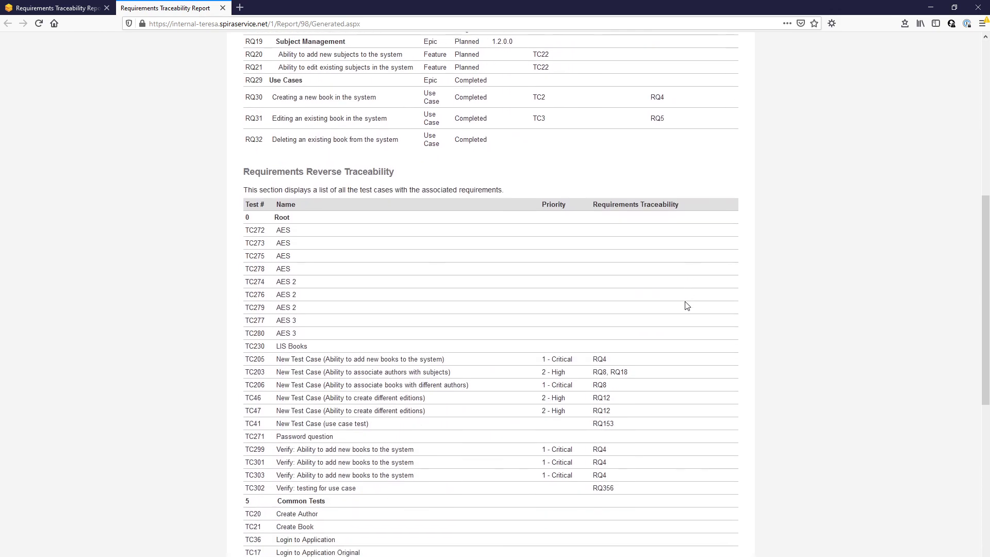
pyautogui.scroll(-8, 687, 306)
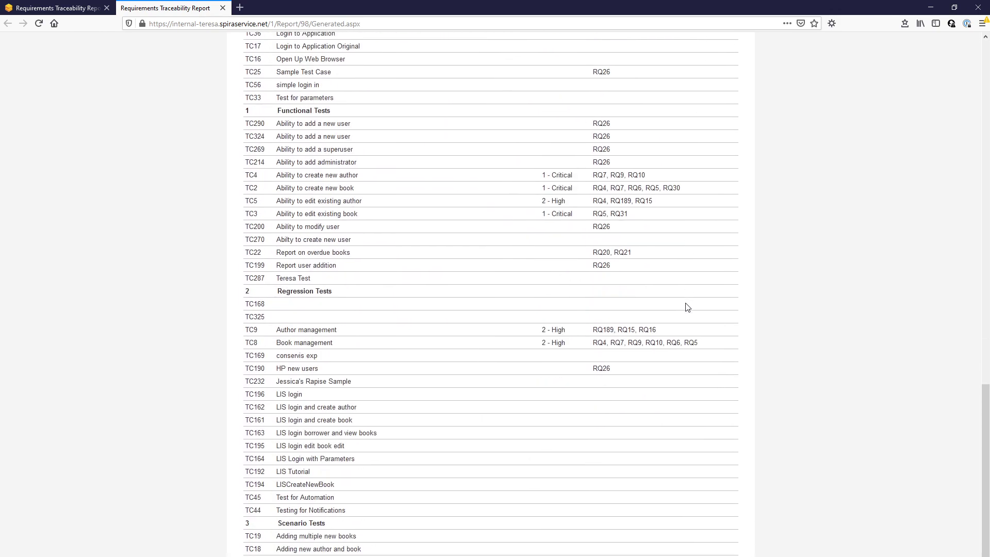
pyautogui.scroll(20, 687, 306)
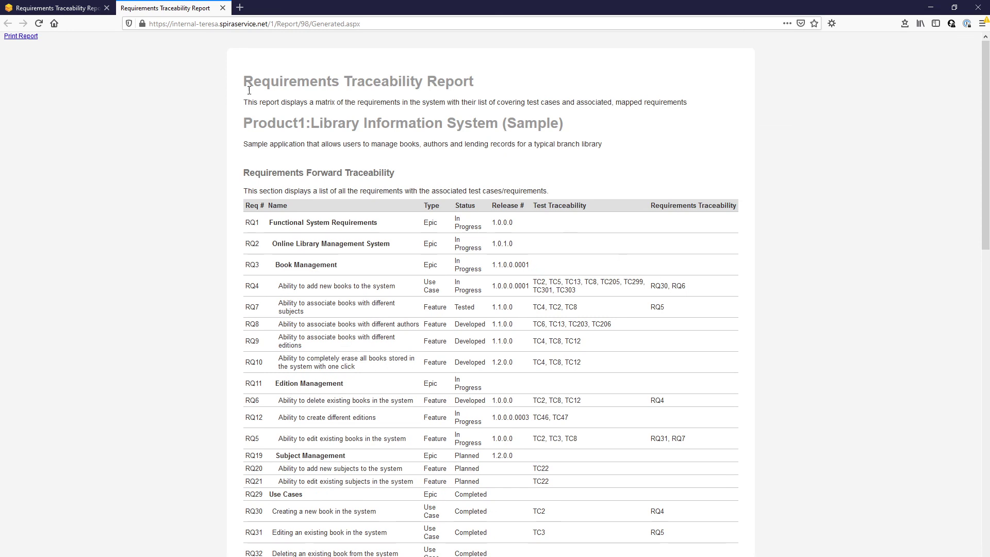
# - Return to the SpiraTest report page and open the user documentation for the Reports Center
pyautogui.click(44, 9)
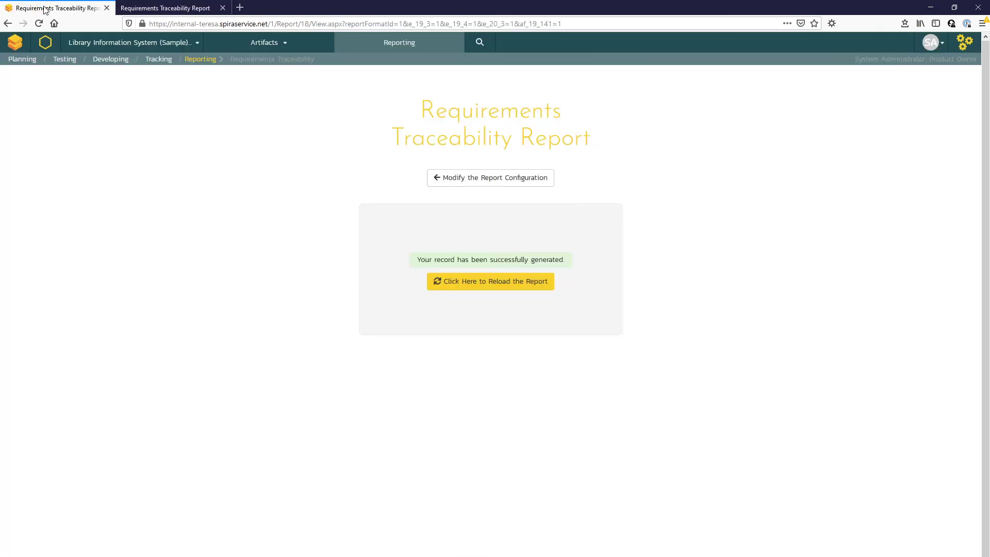
pyautogui.click(928, 51)
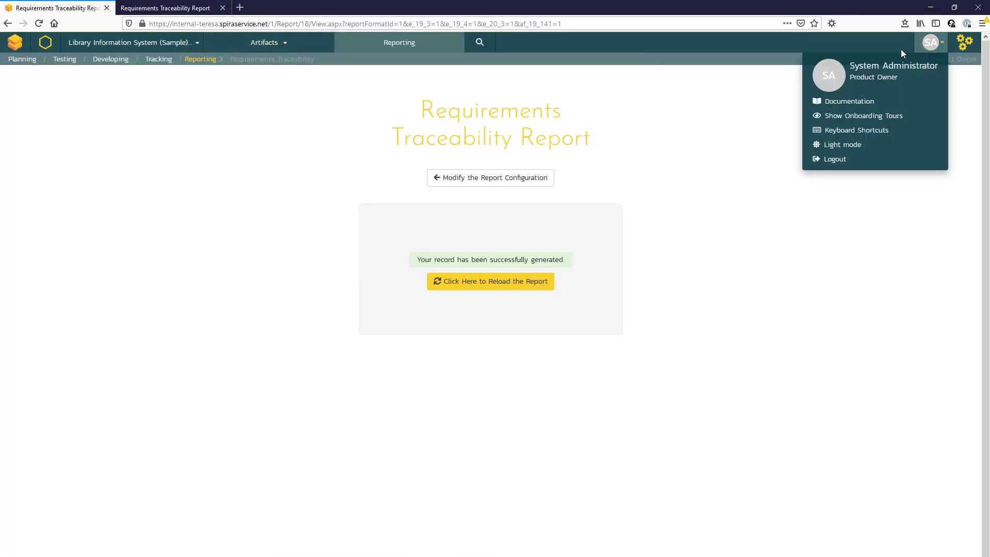
pyautogui.click(859, 103)
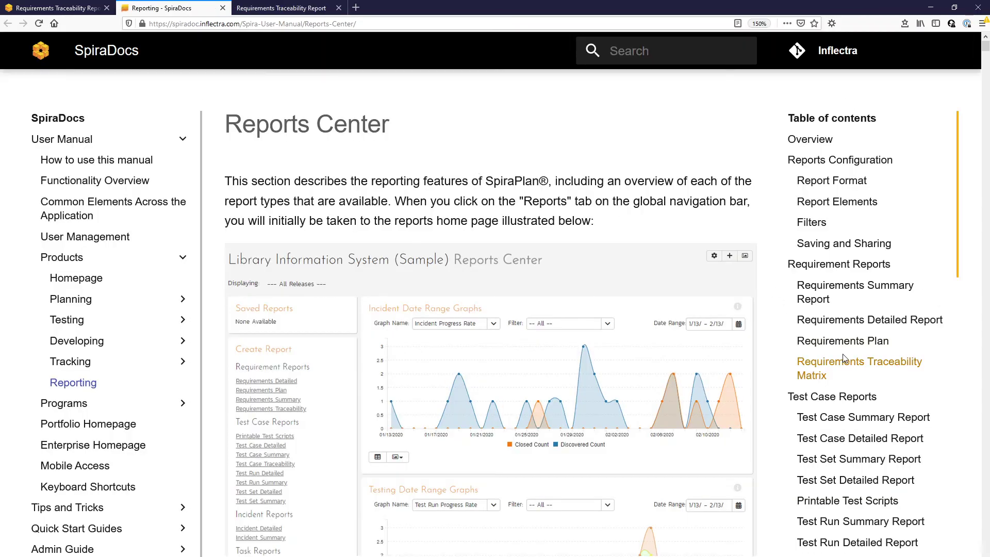
# - Go to the Test Case Reports section of the manual and look through its report descriptions
pyautogui.scroll(-2, 843, 358)
pyautogui.click(836, 272)
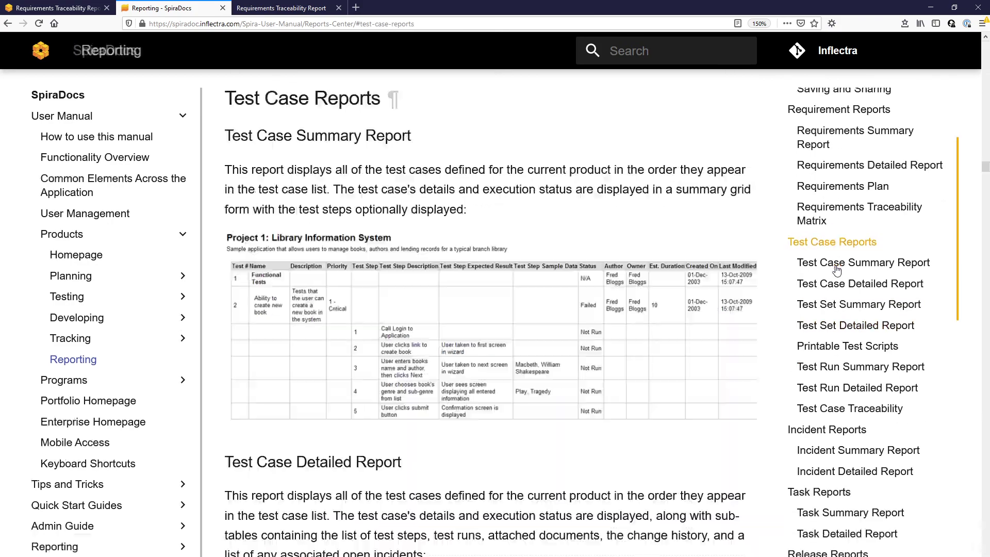
pyautogui.scroll(-10, 541, 364)
pyautogui.scroll(20, 541, 364)
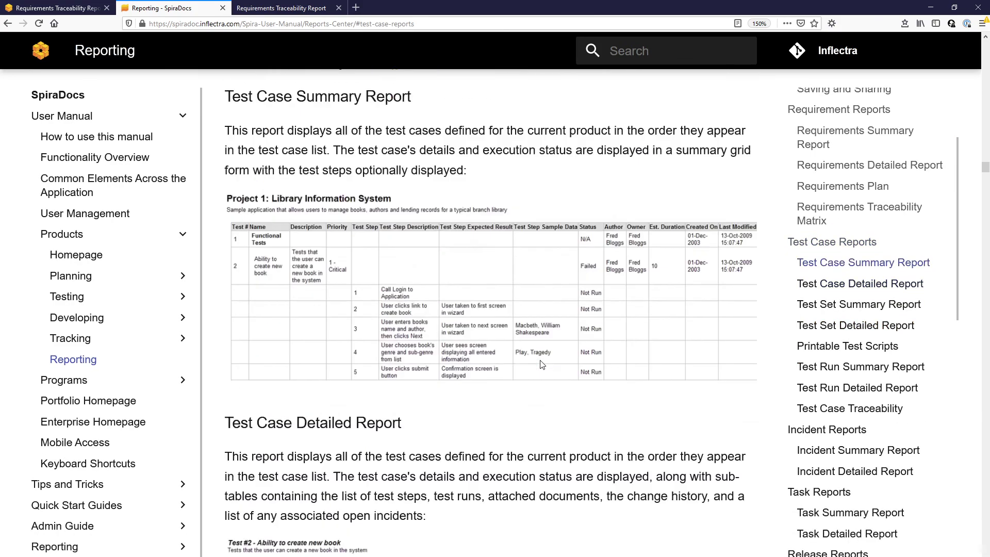